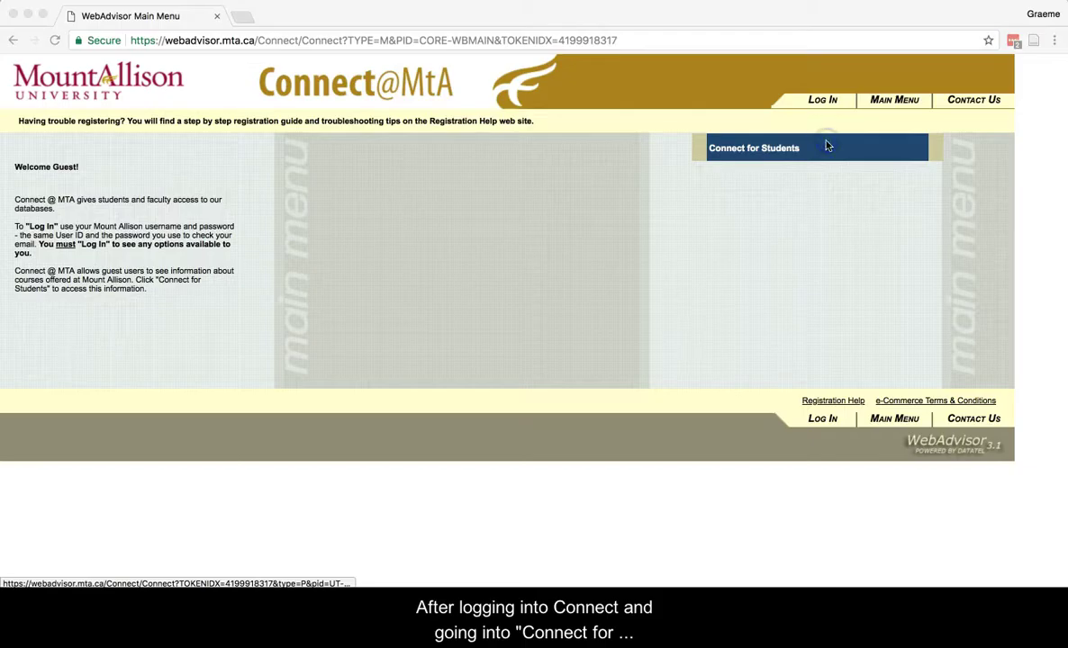
Sign in to Connect@MtA with the saved credentials and go to Connect for Students
click(820, 101)
click(603, 146)
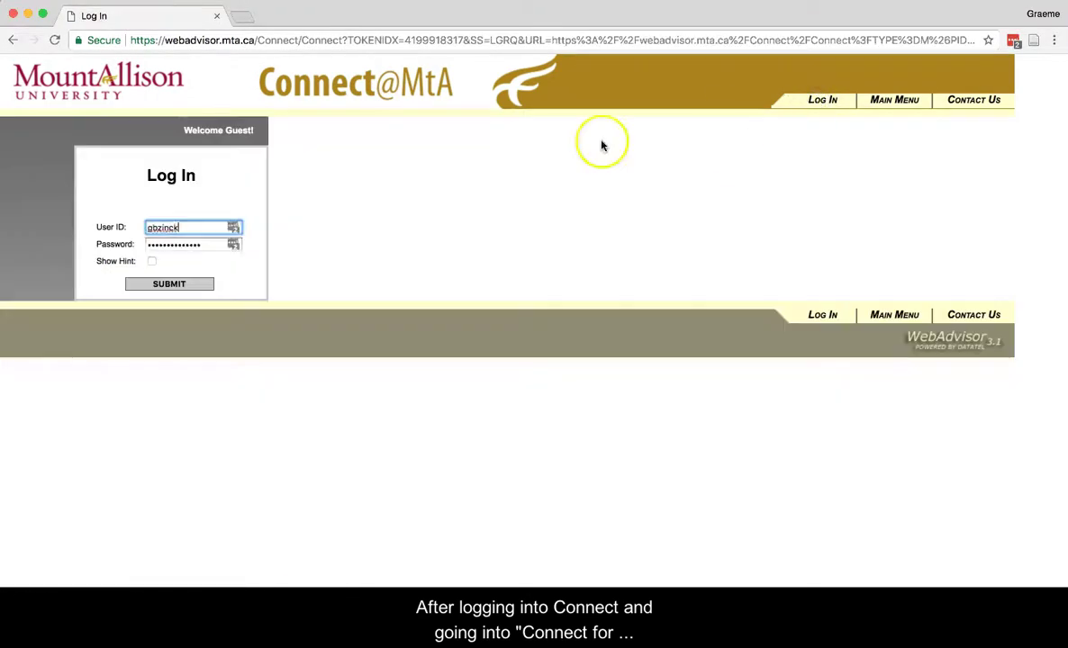
click(197, 286)
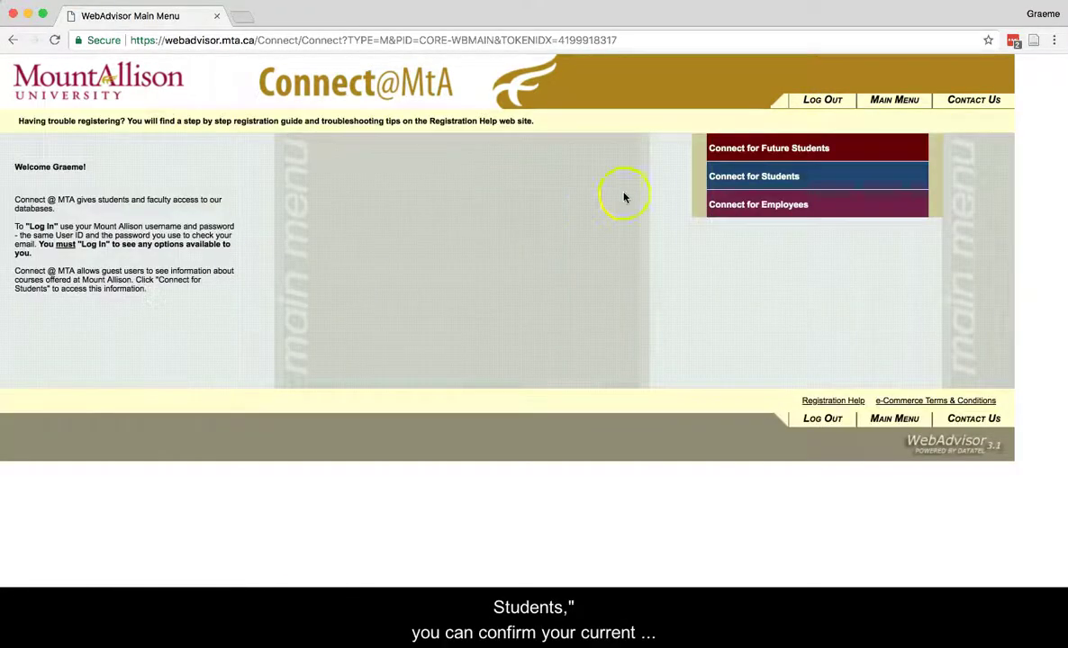
click(741, 178)
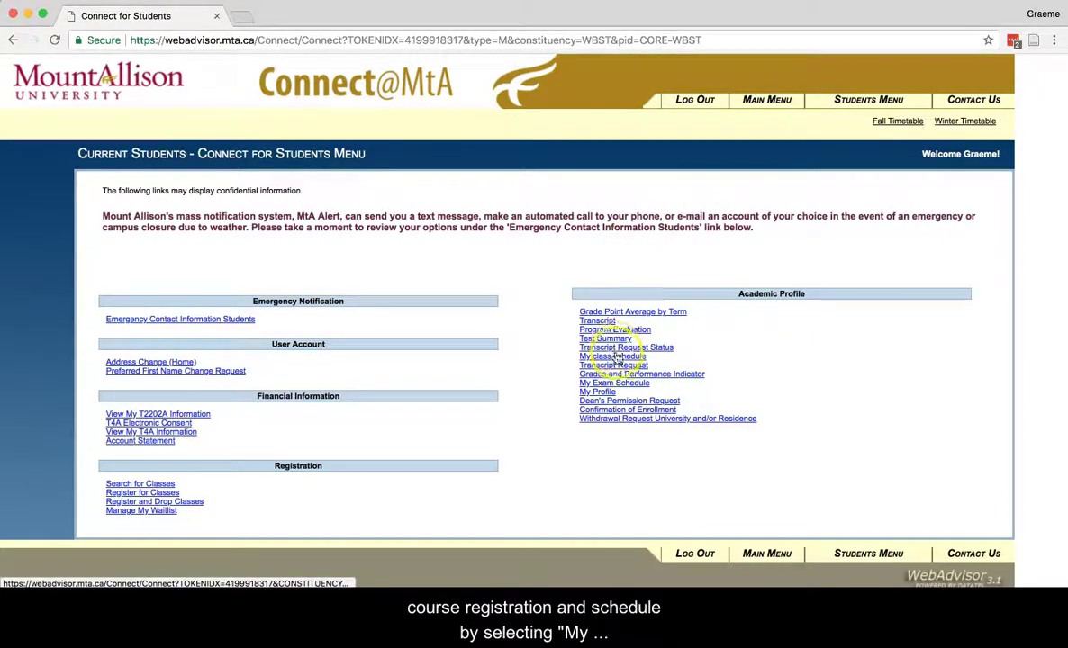
scroll(618, 359, up, 5)
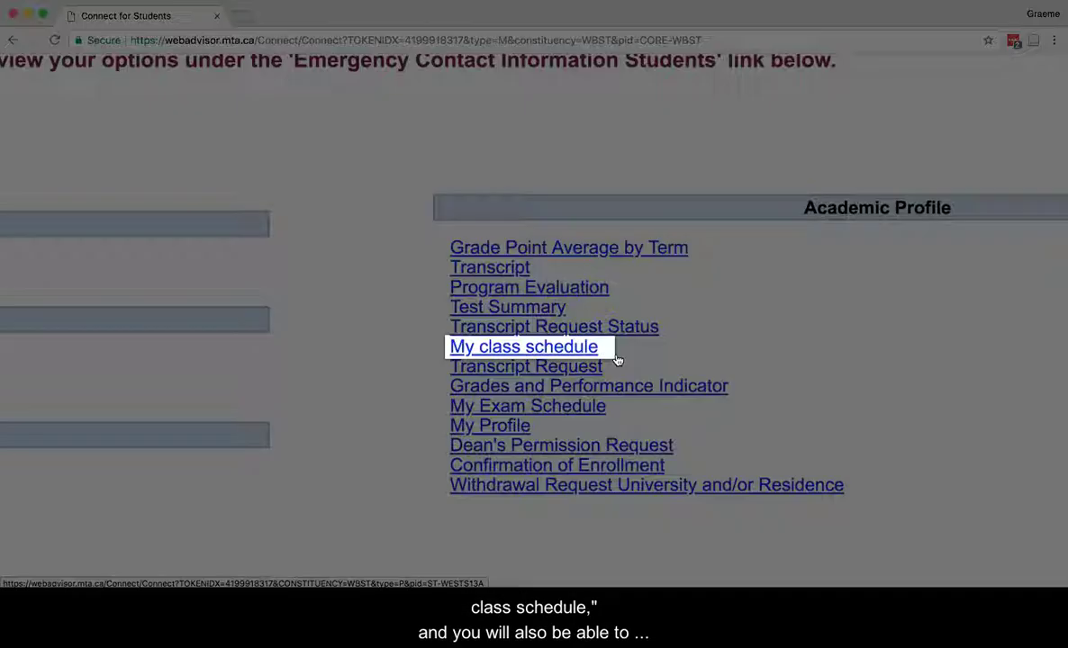
click(565, 349)
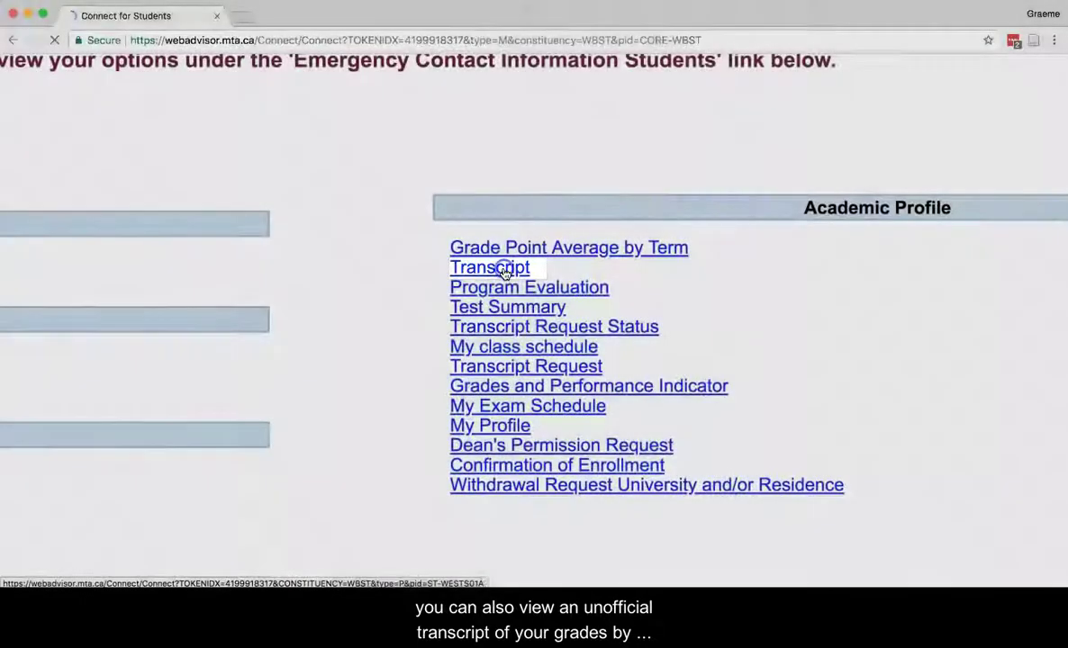
click(507, 270)
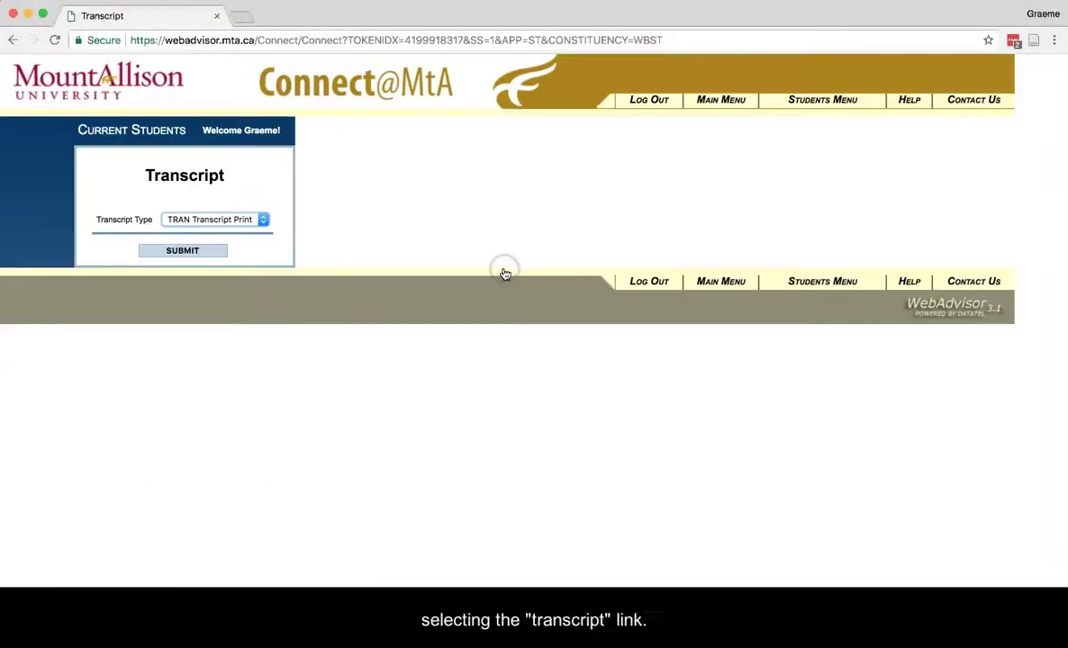
click(199, 249)
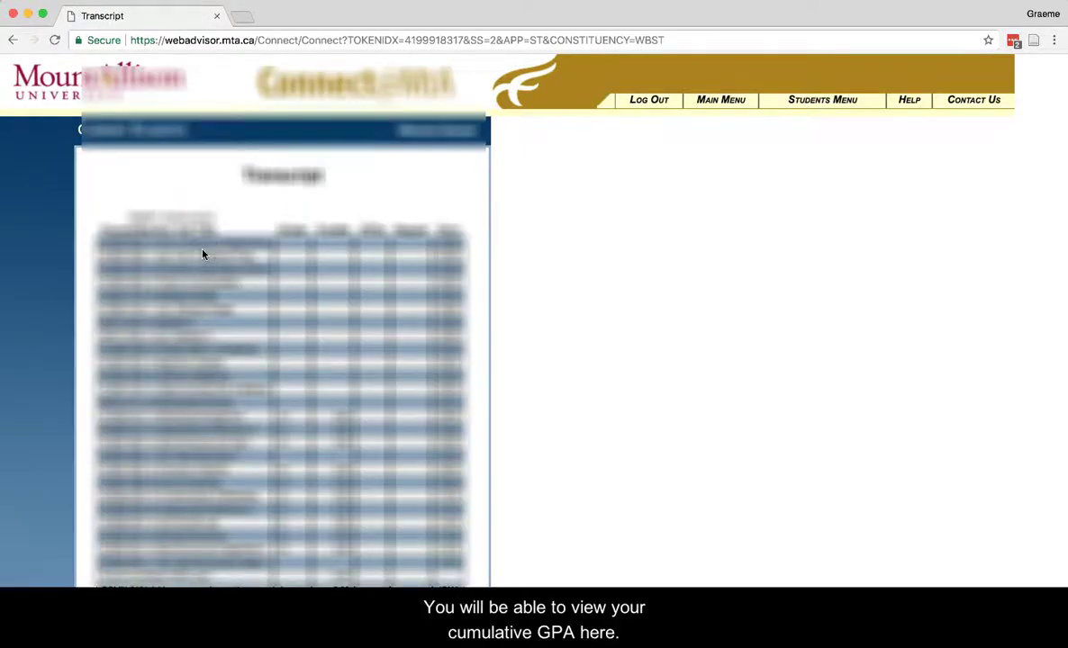
scroll(202, 254, down, 10)
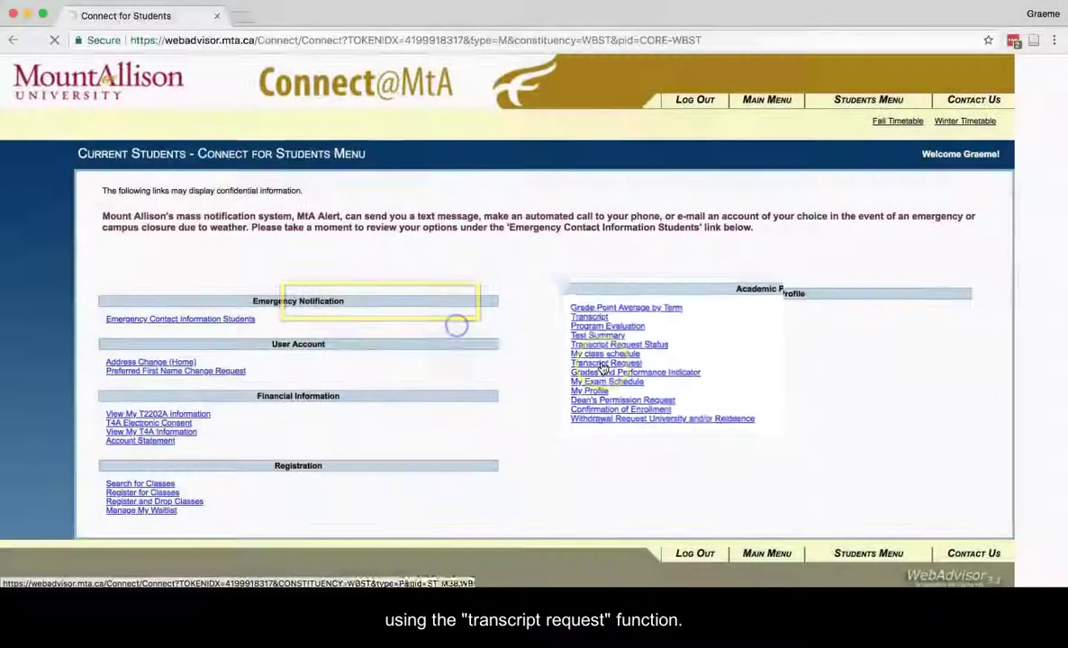
click(612, 371)
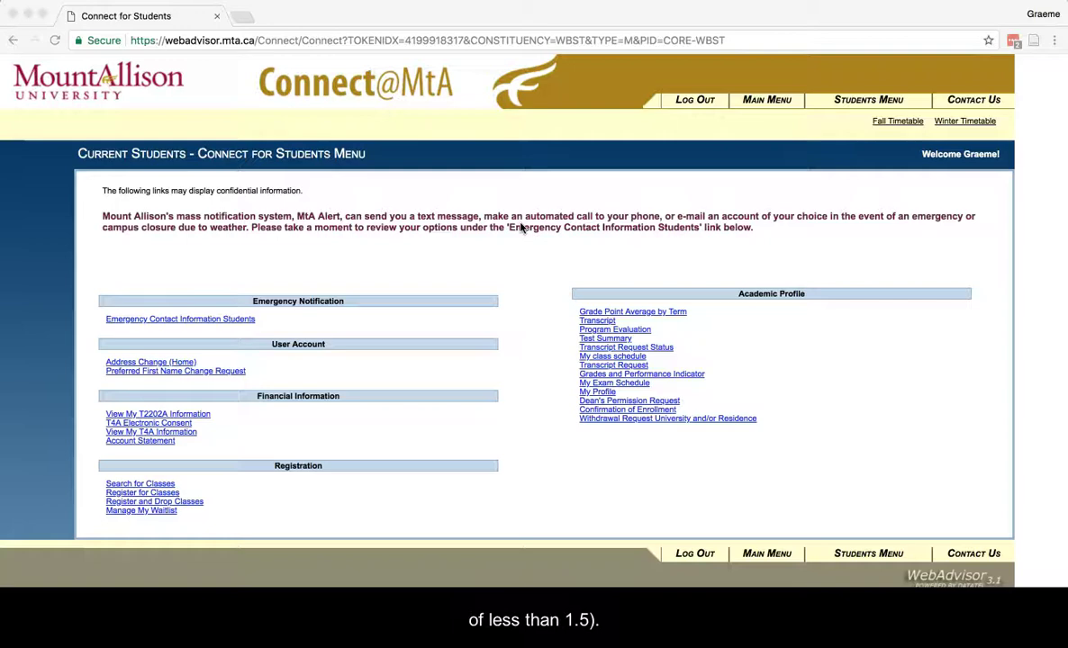
click(538, 258)
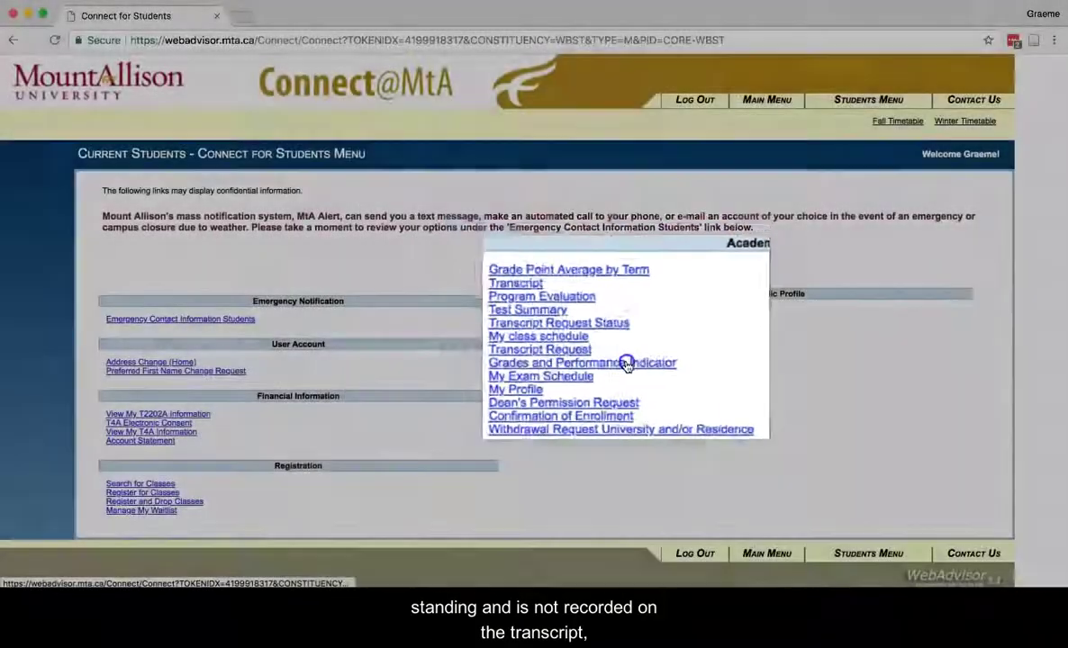
click(673, 379)
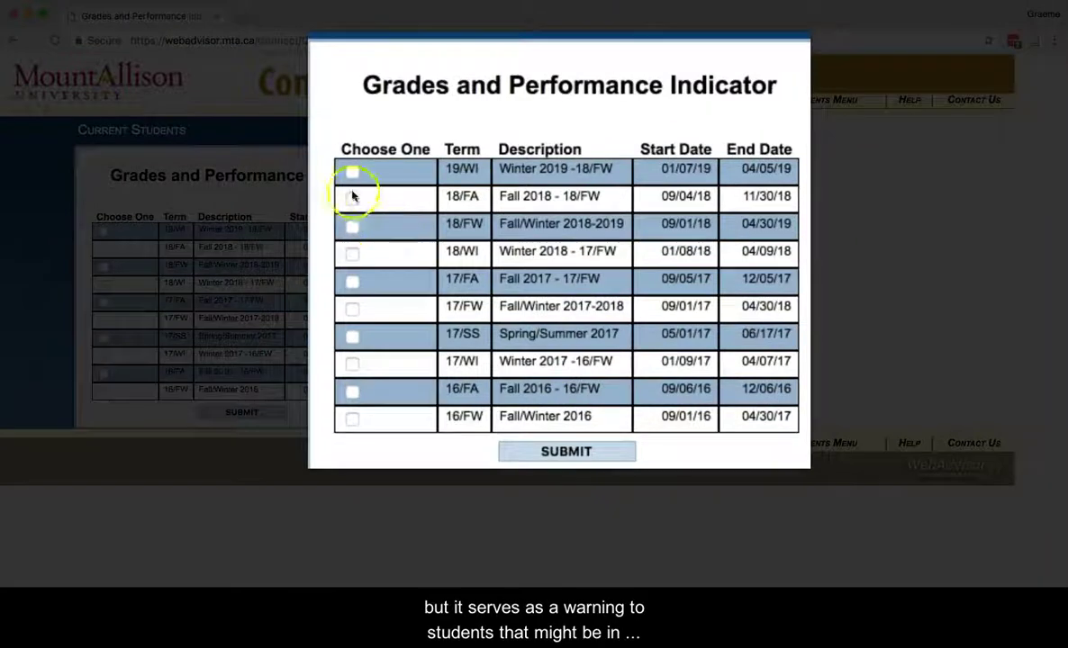
click(352, 171)
click(543, 450)
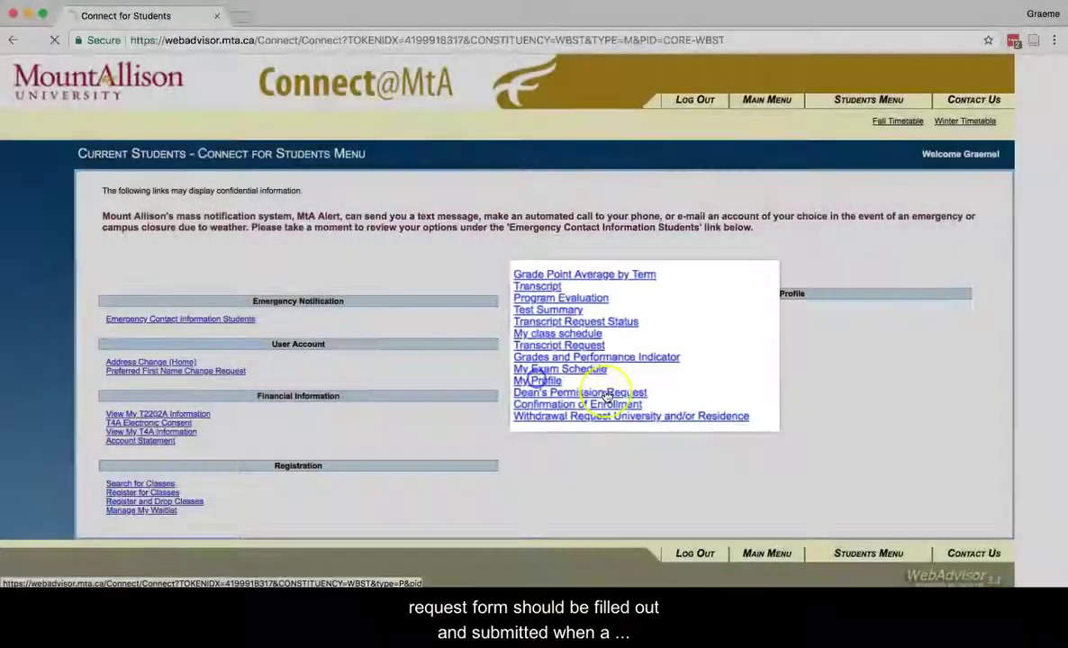
click(613, 390)
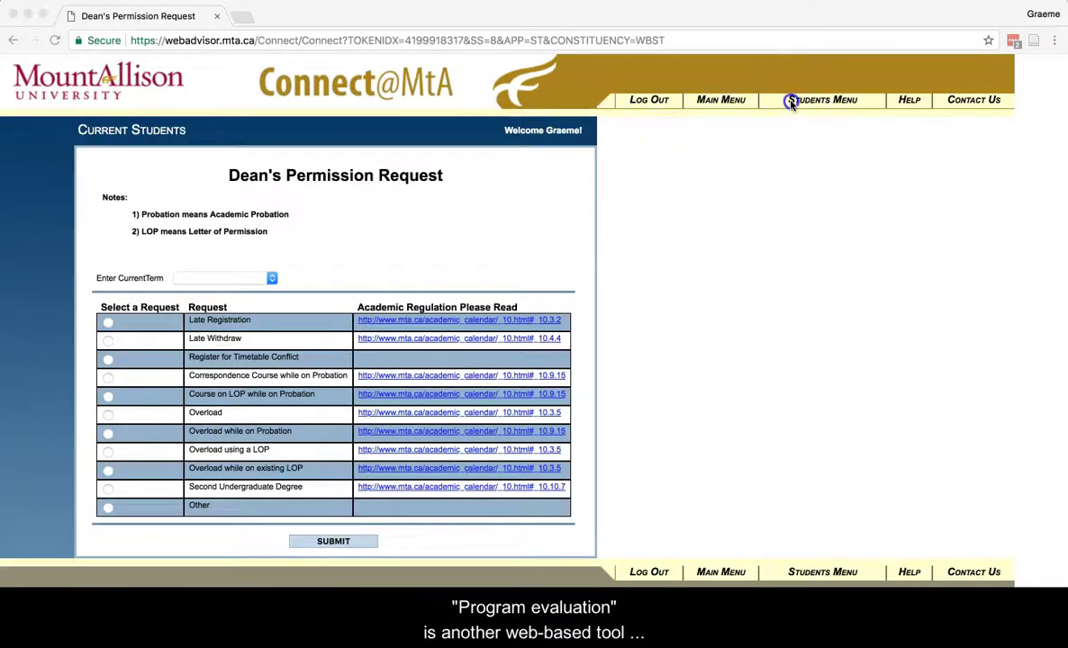
click(794, 103)
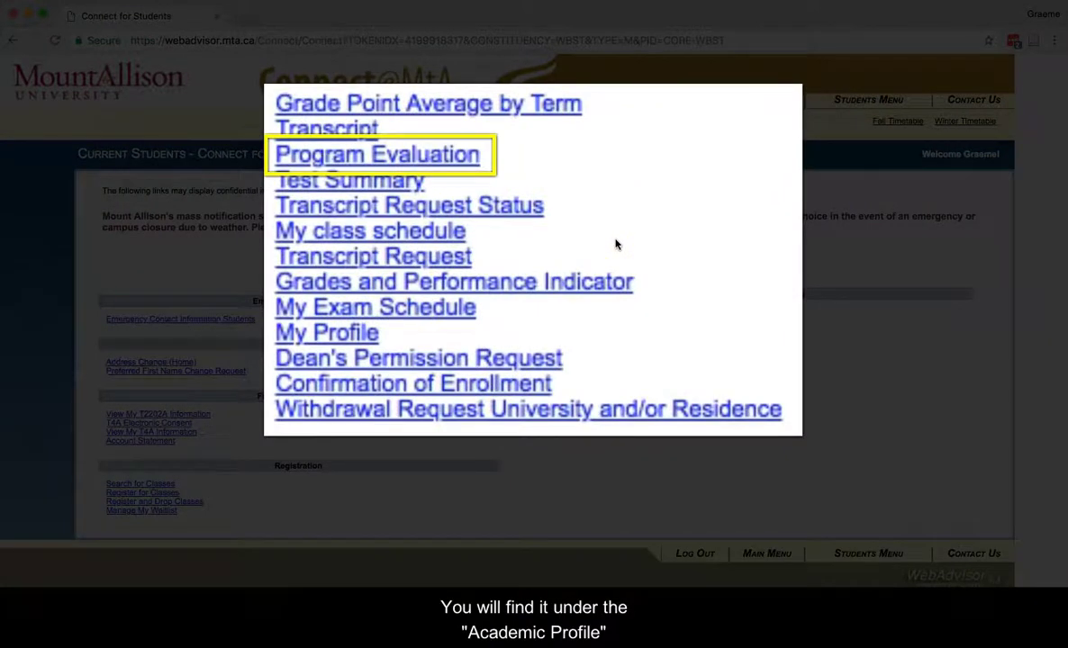
Request a what-if Program Evaluation for Bachelor of Arts With Major in American Studies
click(433, 160)
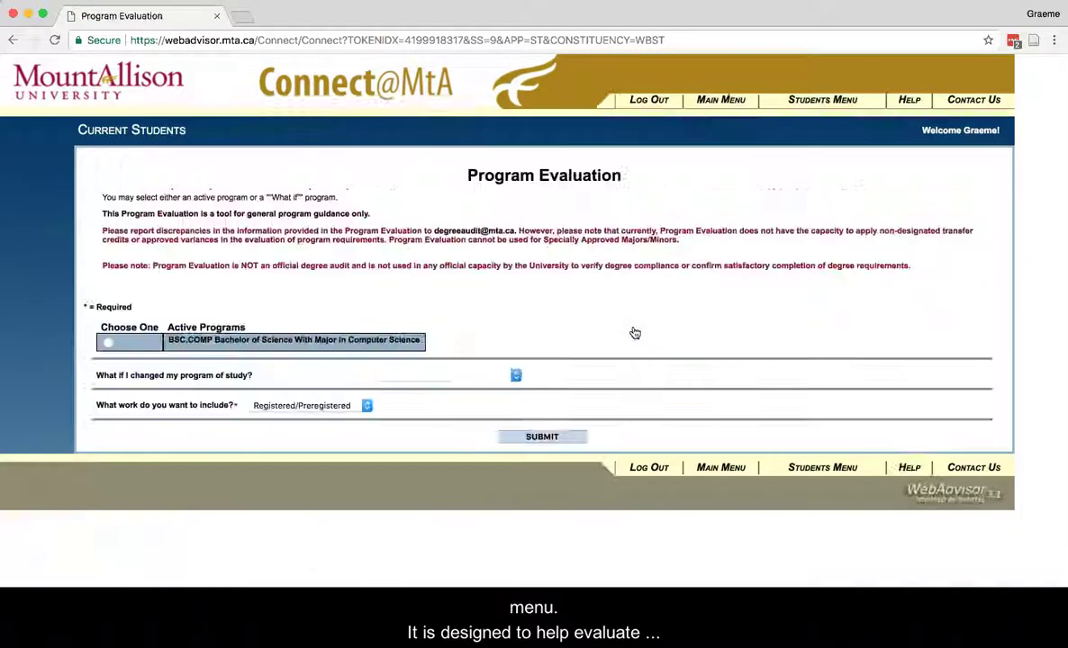
click(110, 341)
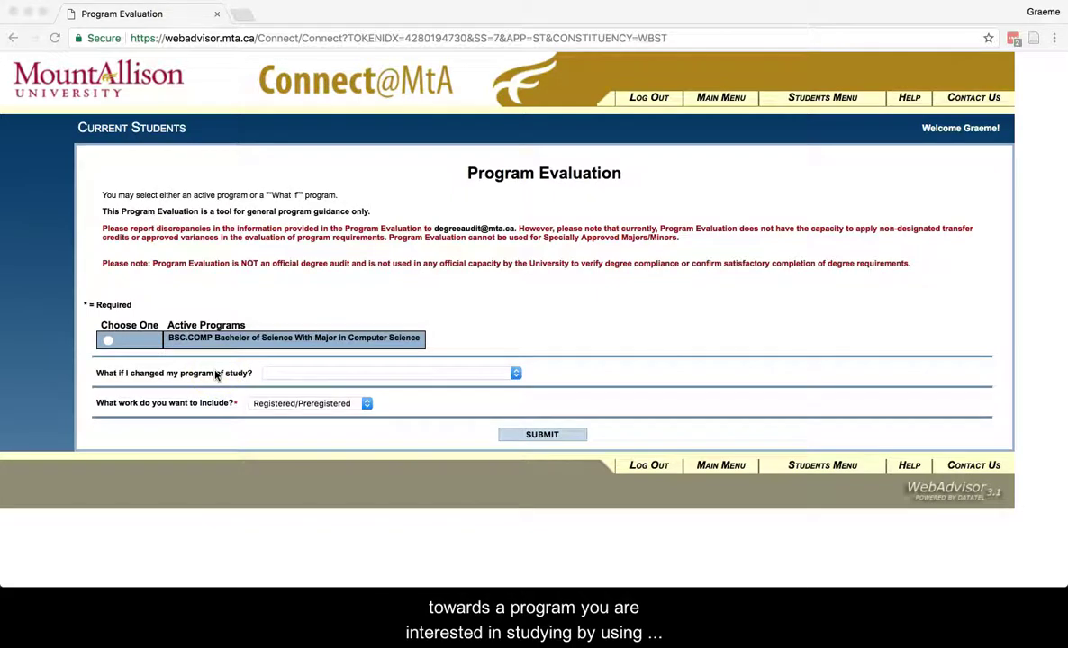
click(273, 374)
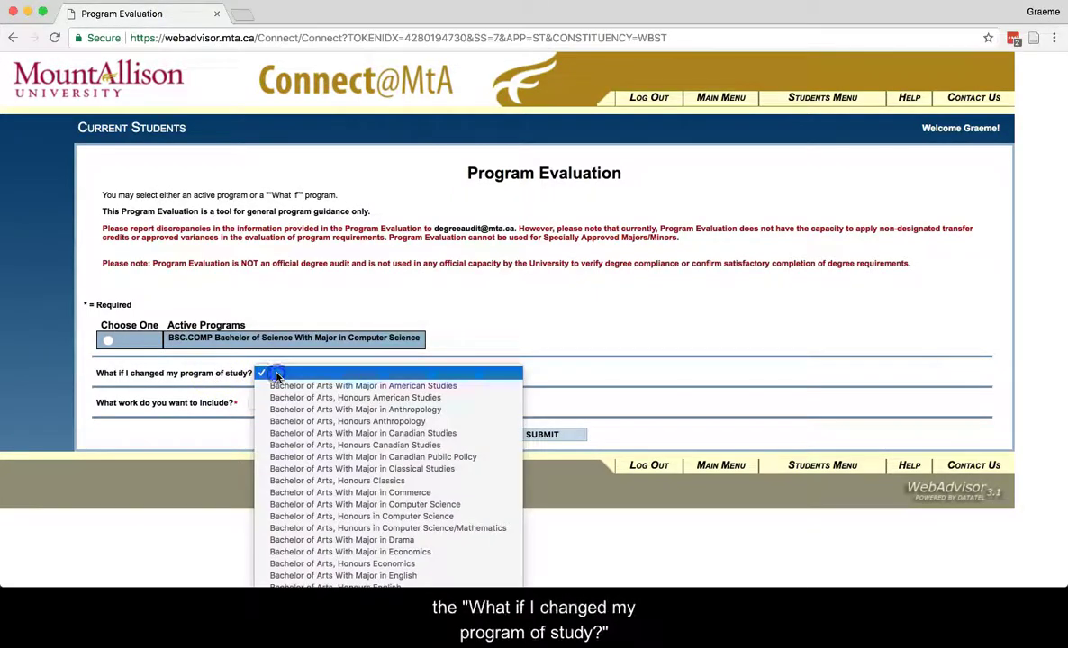
click(279, 387)
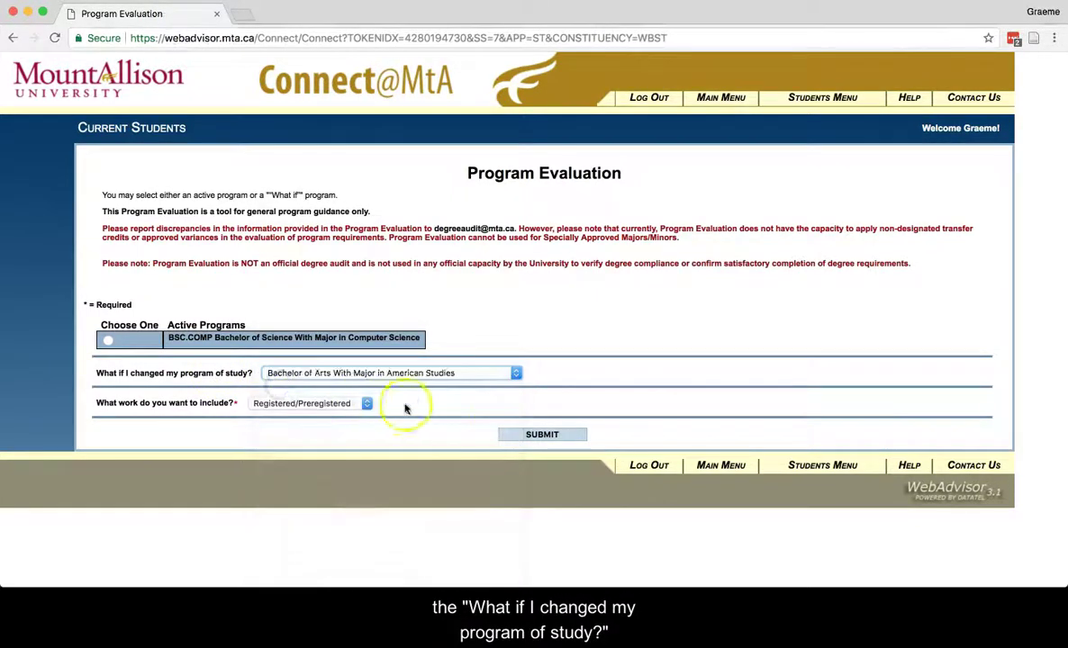
click(523, 435)
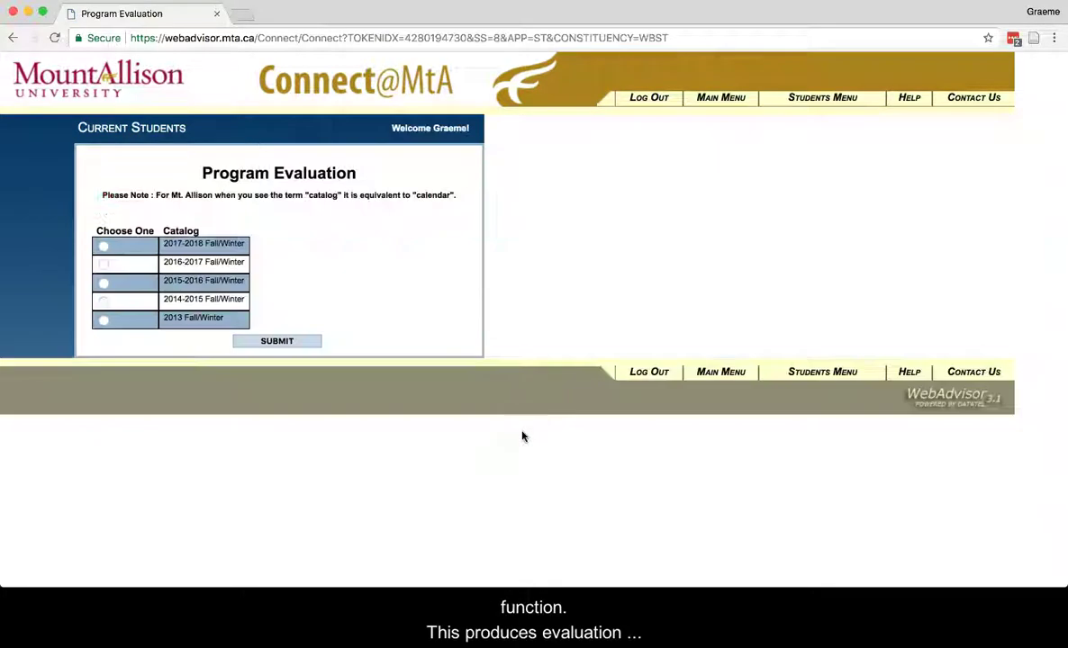
Run the American Studies evaluation against the 2017-2018 Fall/Winter catalog
click(104, 245)
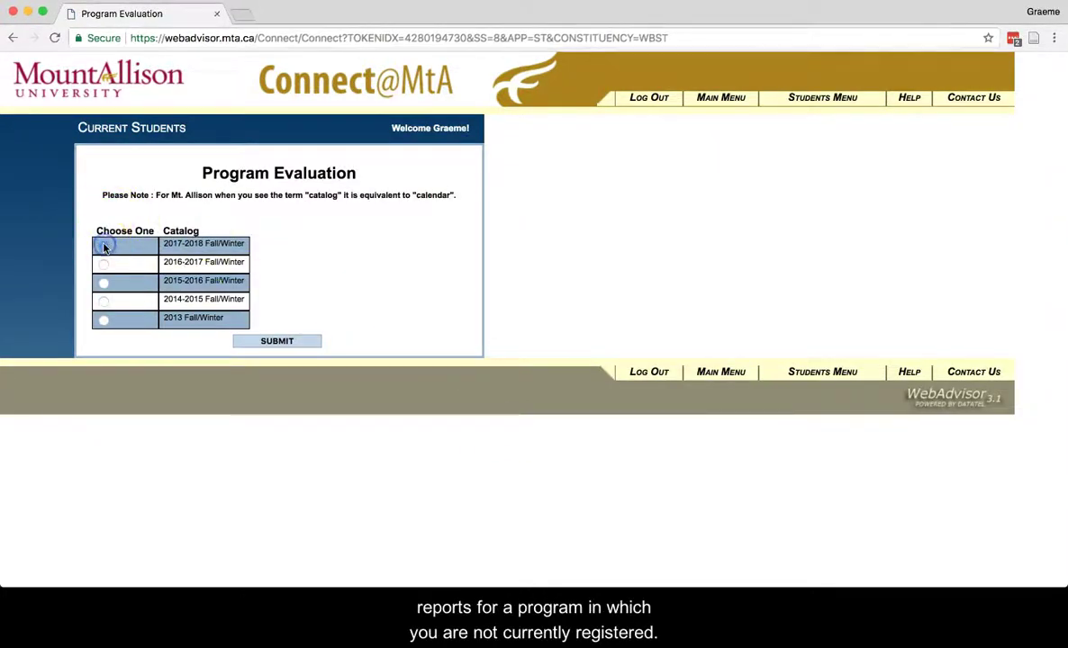
click(278, 340)
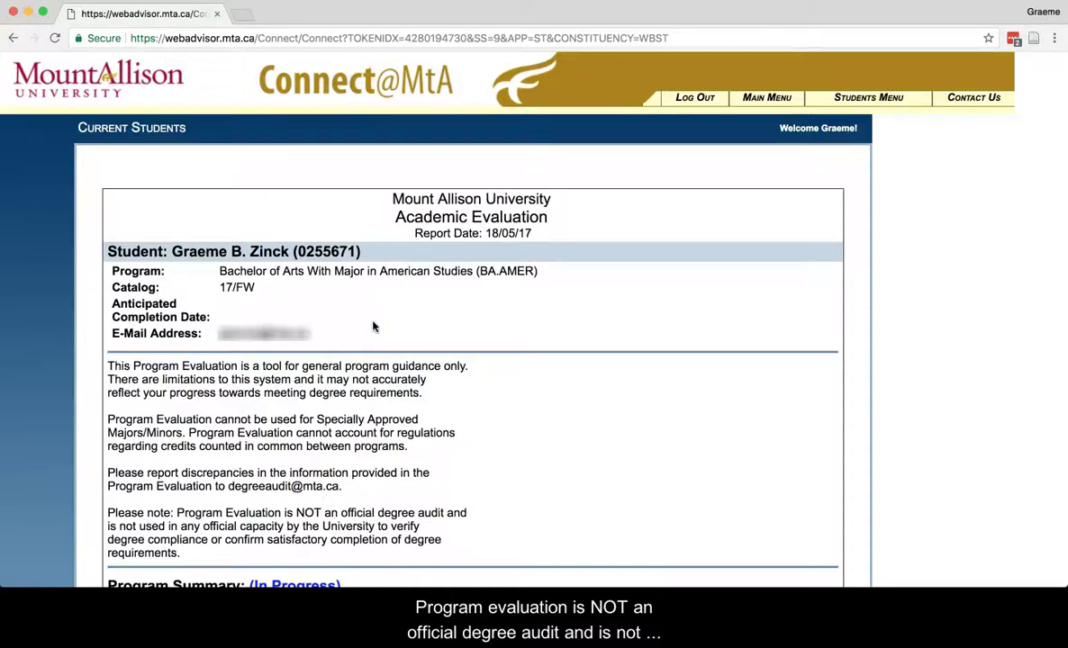
Highlight the 'NOT an official degree' disclaimer and scroll through the Program Summary and Requirements
click(376, 329)
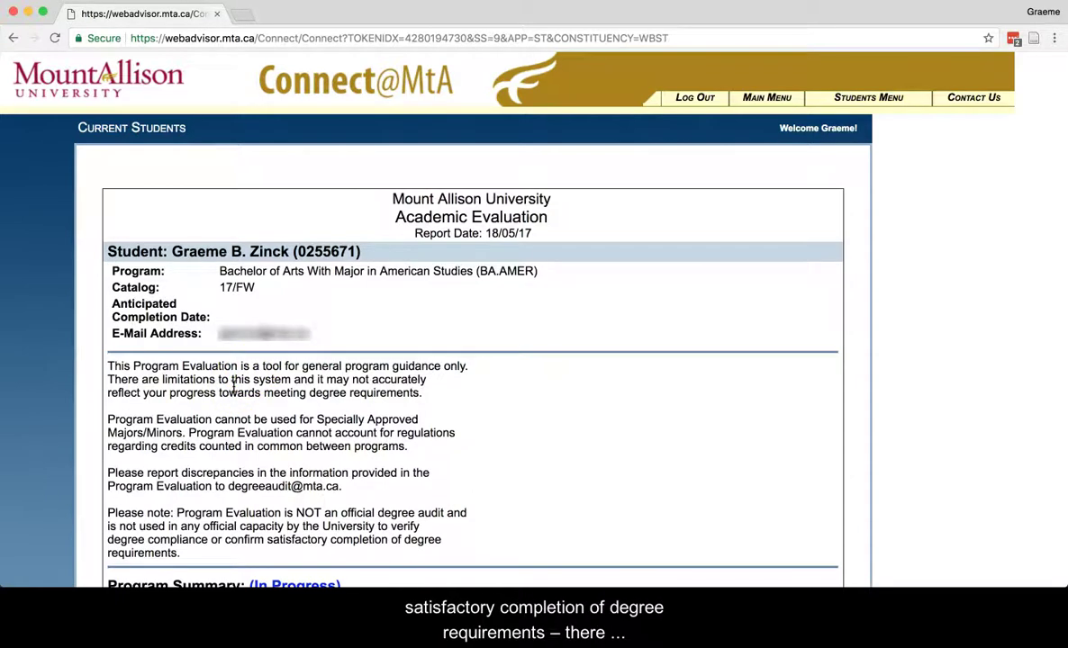
drag(296, 512, 416, 512)
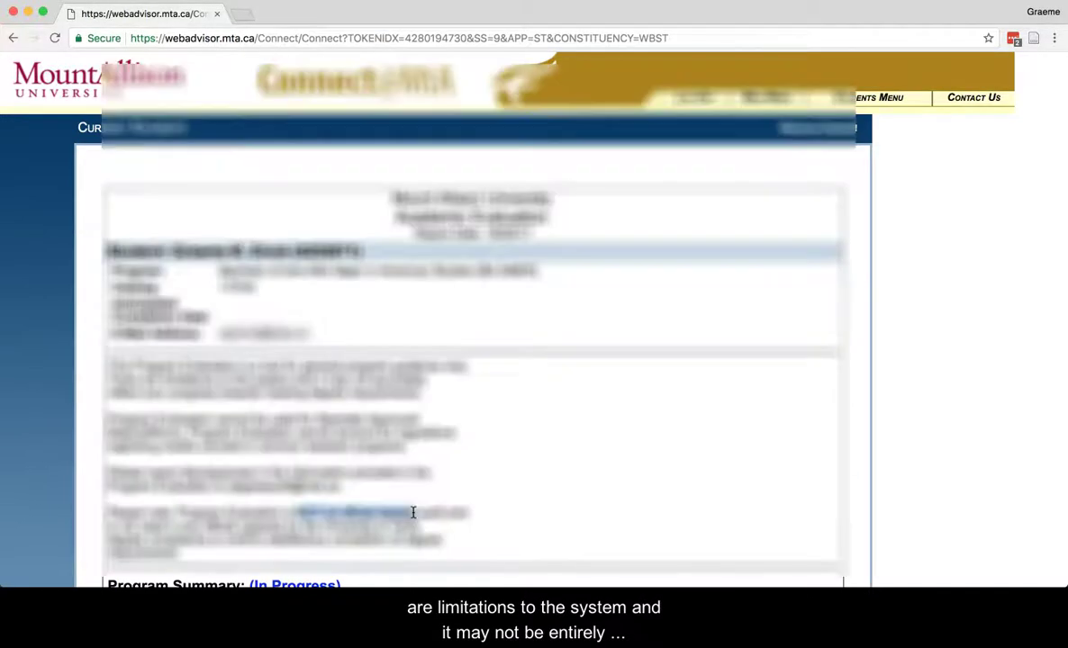
scroll(413, 513, down, 3)
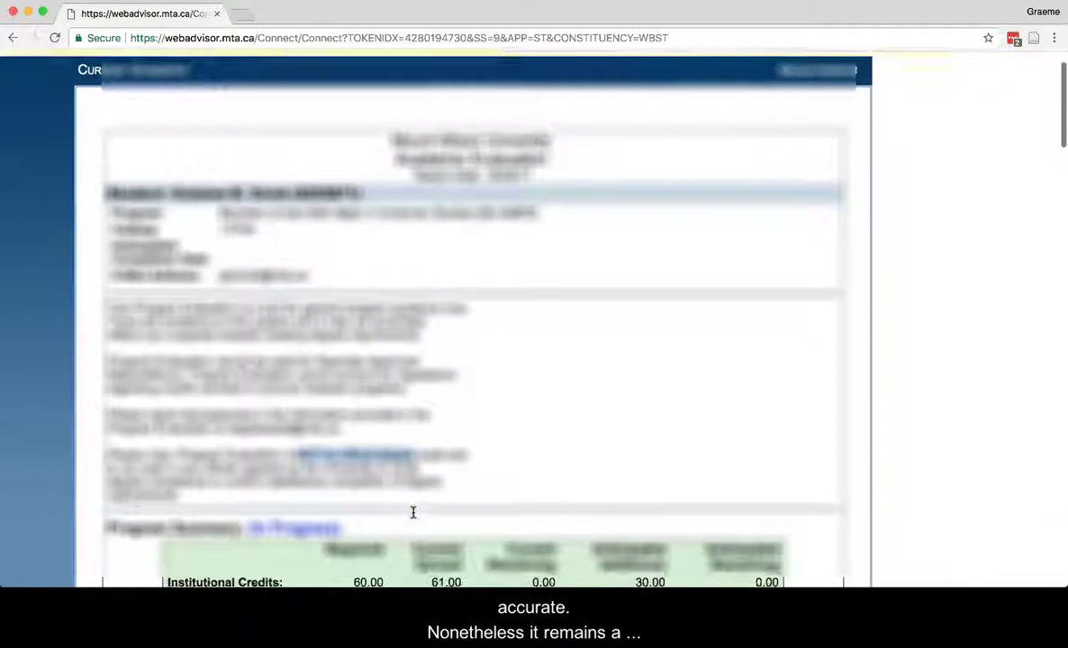
scroll(414, 513, down, 10)
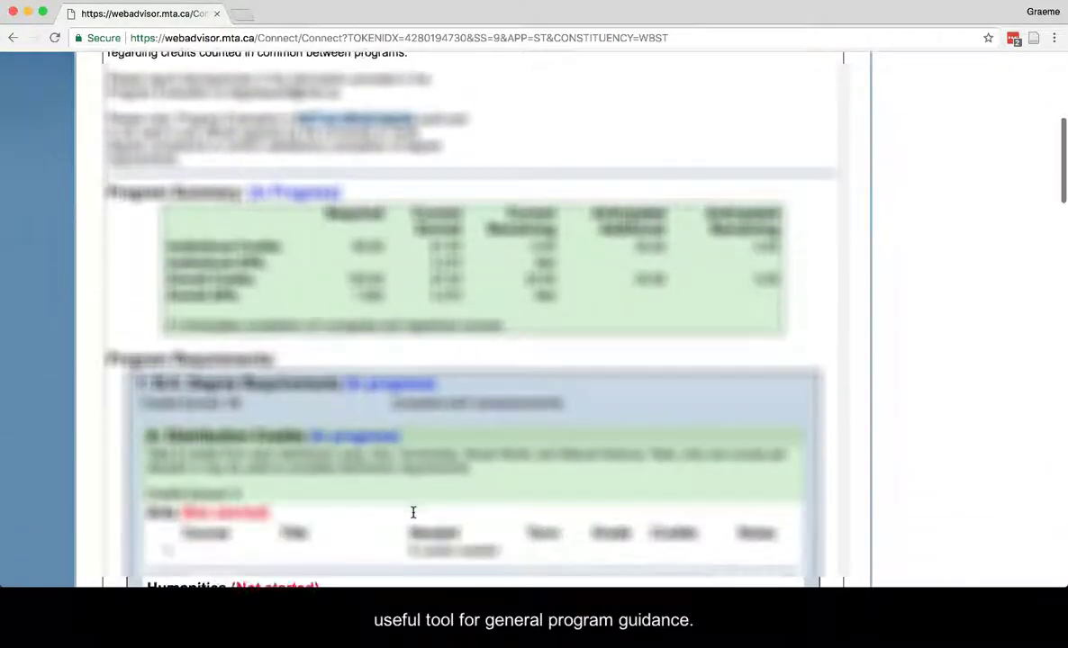
scroll(413, 513, down, 8)
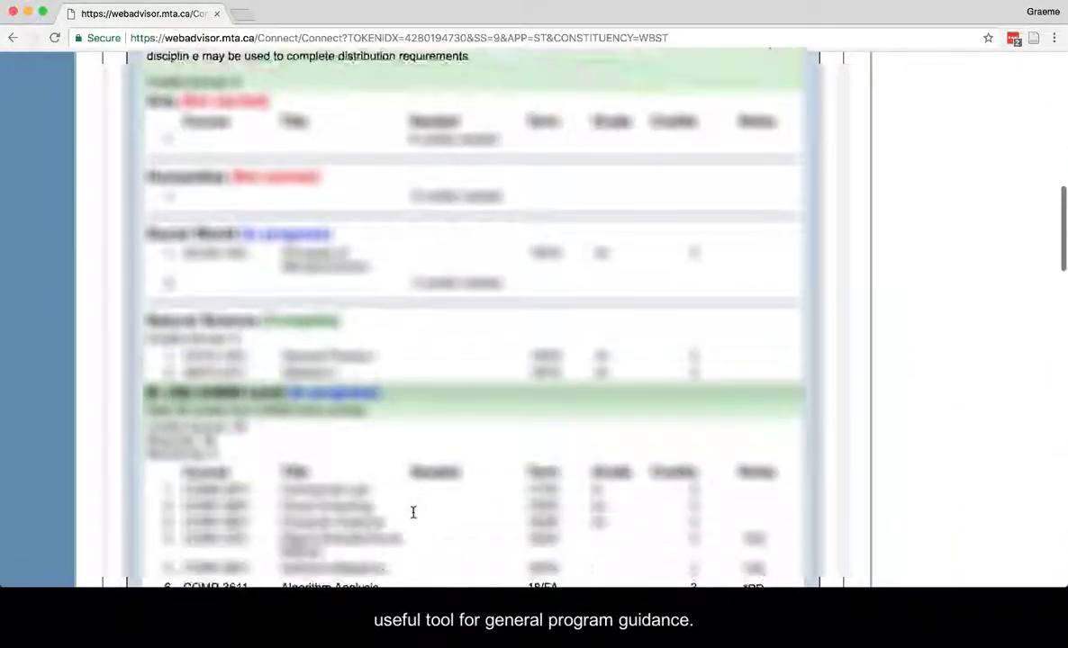
scroll(413, 513, down, 6)
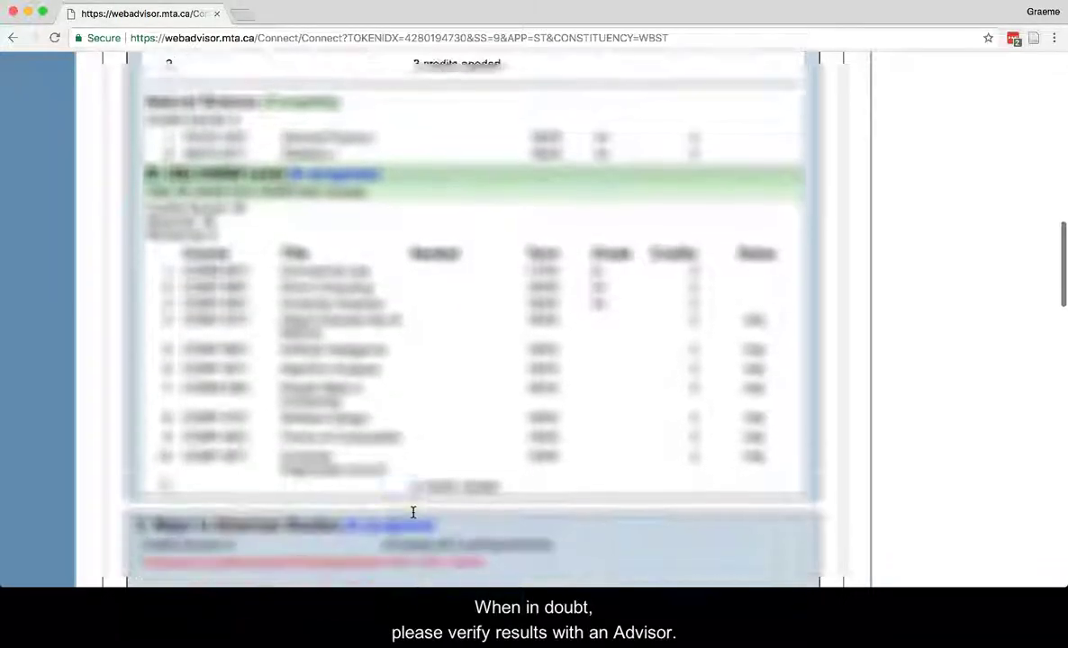
scroll(414, 512, down, 5)
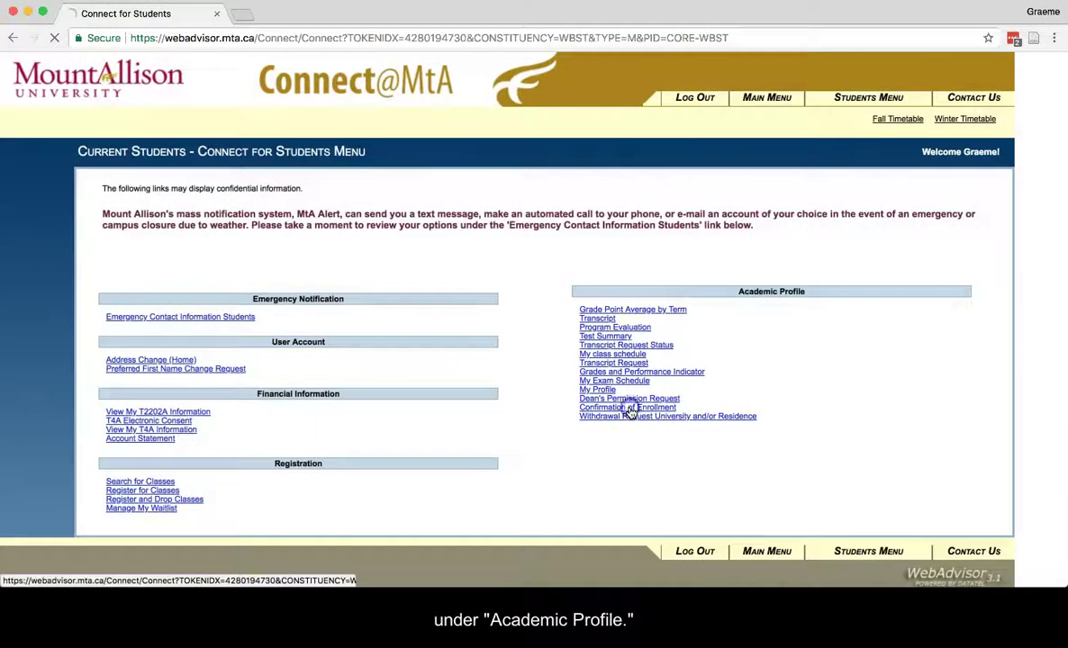
Generate the Confirmation of Enrollment letter PDF for the chosen term
click(631, 408)
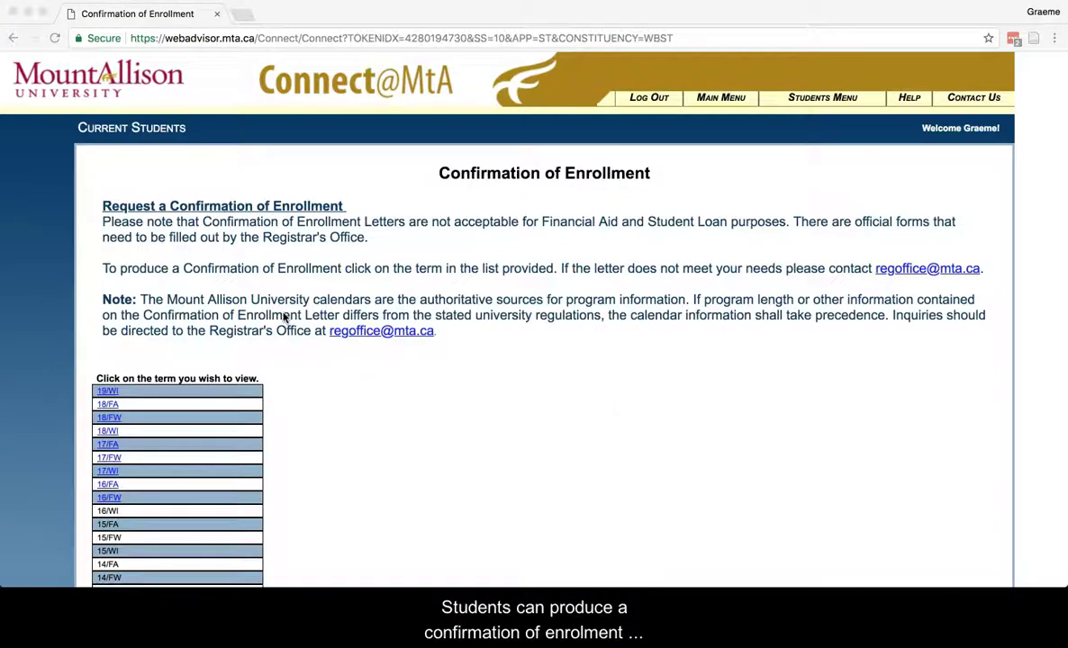
scroll(284, 317, down, 3)
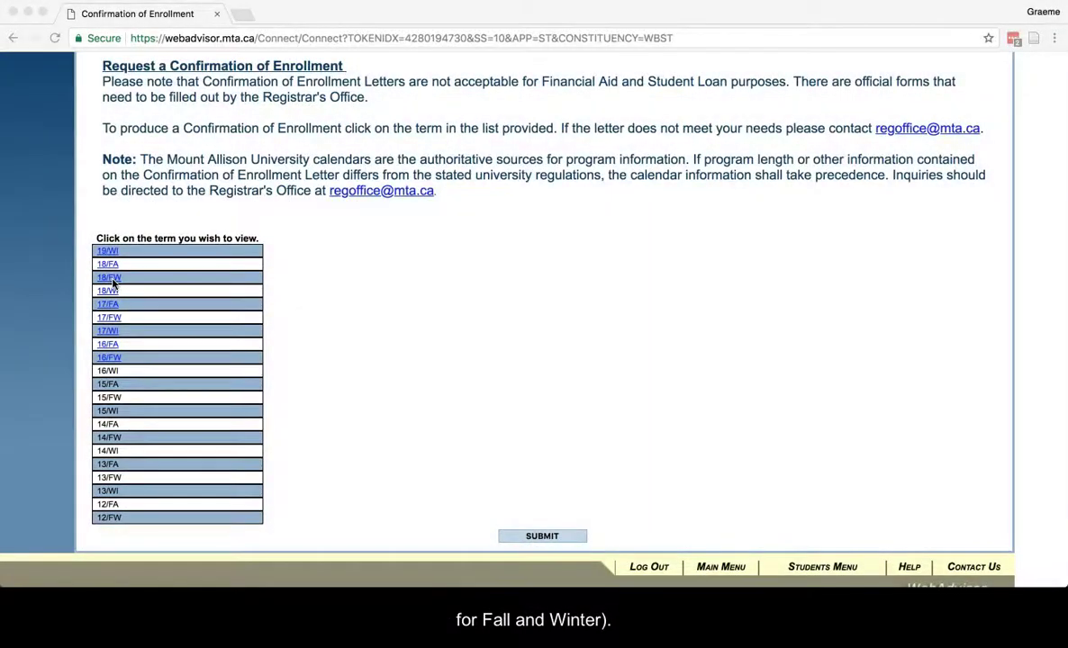
click(110, 279)
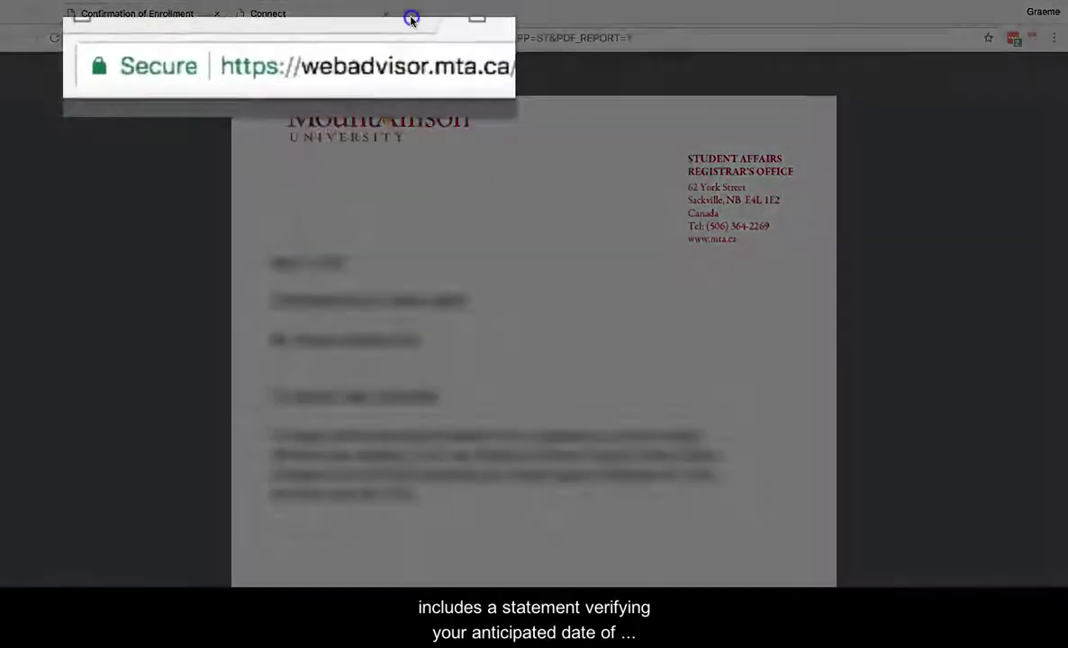
Load mta.ca in a new browser tab
click(410, 20)
text(mta.ca)
key(Return)
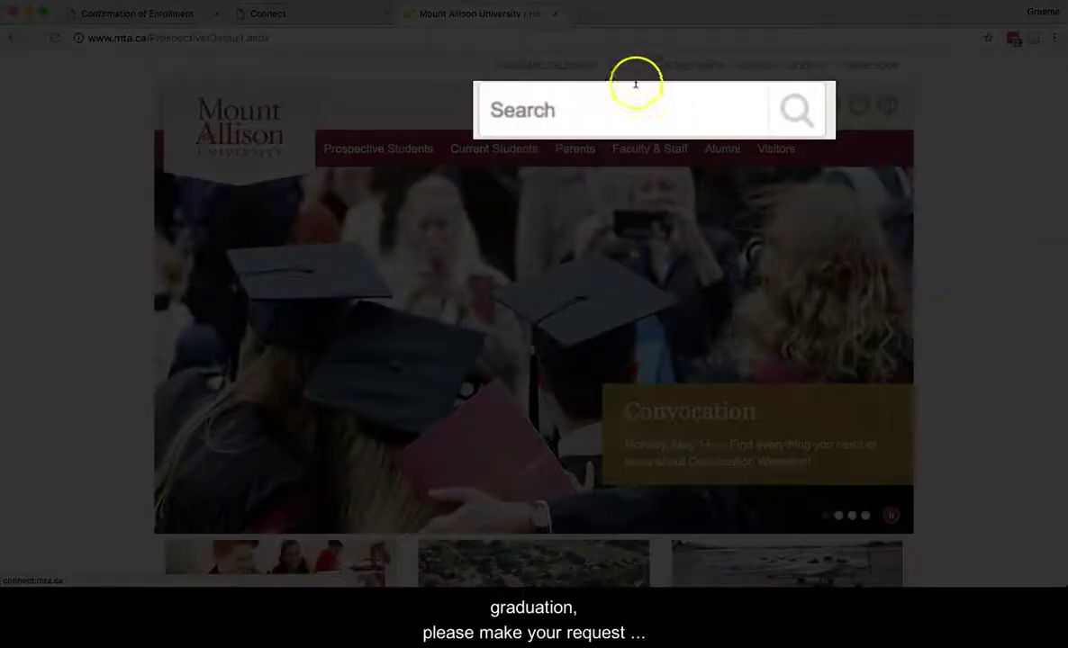
Search the site for 'confirmation of enrolment request form' and open the first result
click(630, 101)
text(confirmation of enrolment request form)
key(Return)
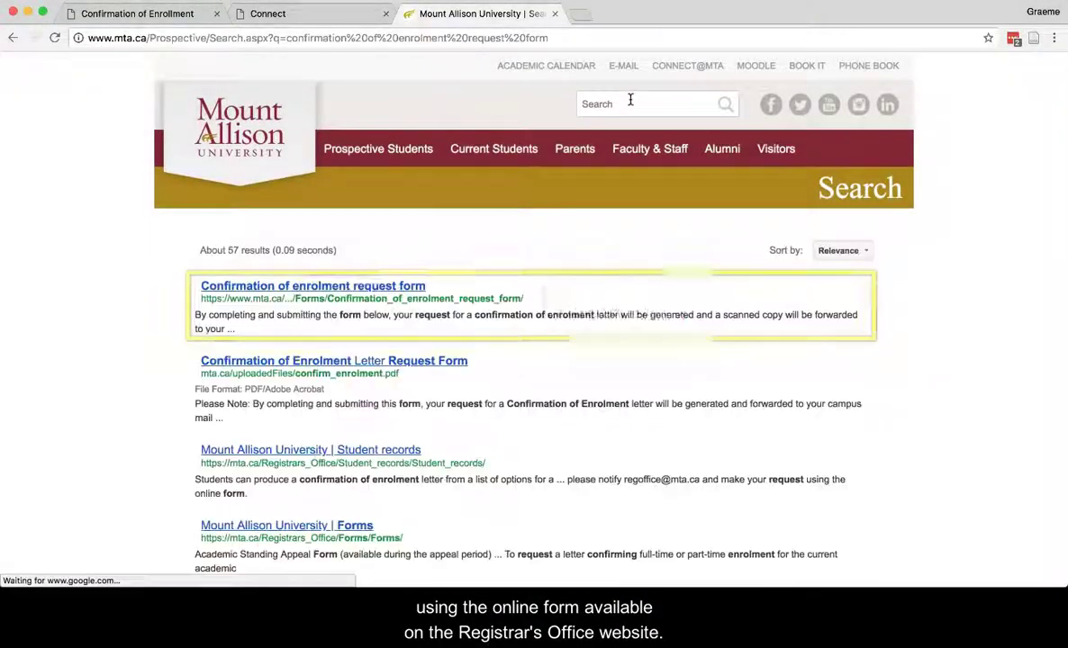
click(279, 288)
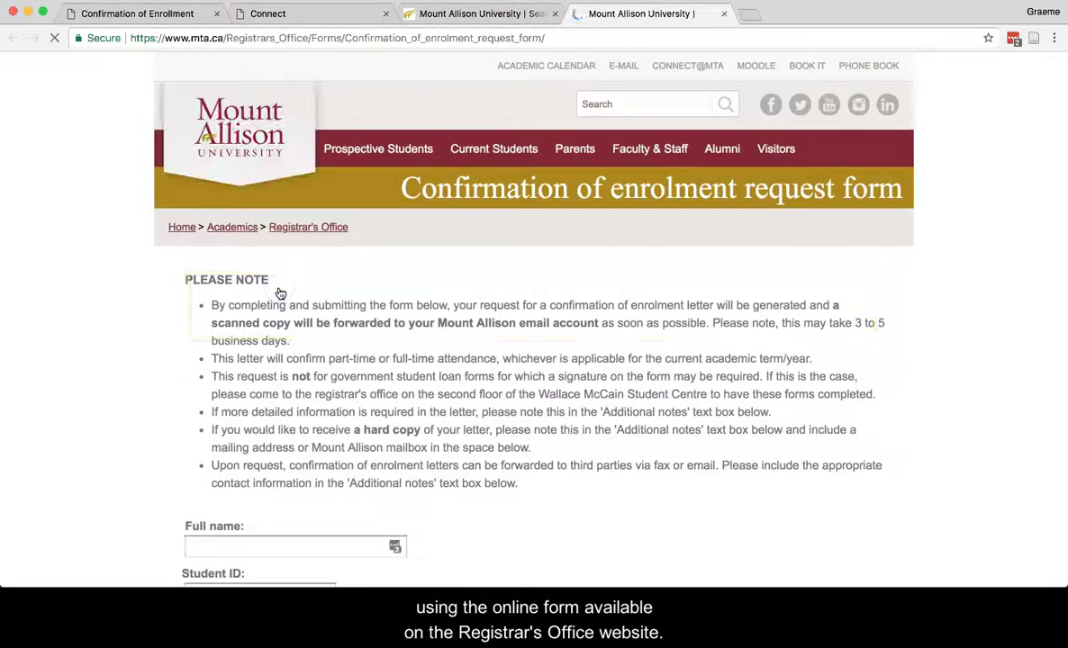